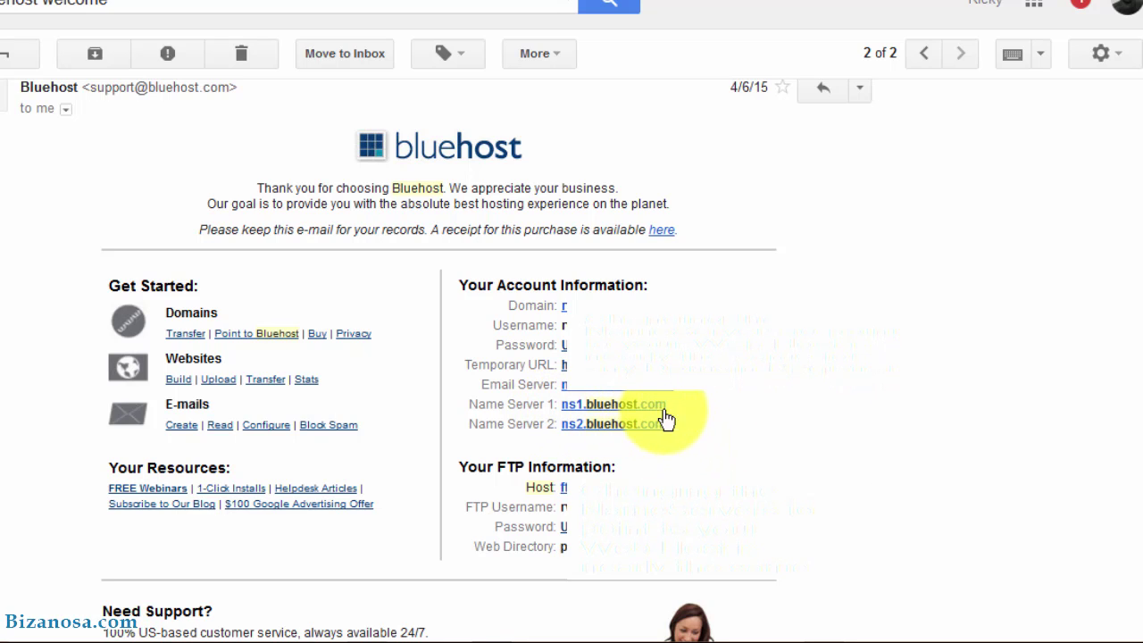
Copy the Name Server 1 address, ns1.bluehost.com, from the Bluehost welcome email.
{"action": "left_click_drag", "start_coordinate": [668, 404], "coordinate": [563, 409]}
{"action": "key", "text": "ctrl+c"}
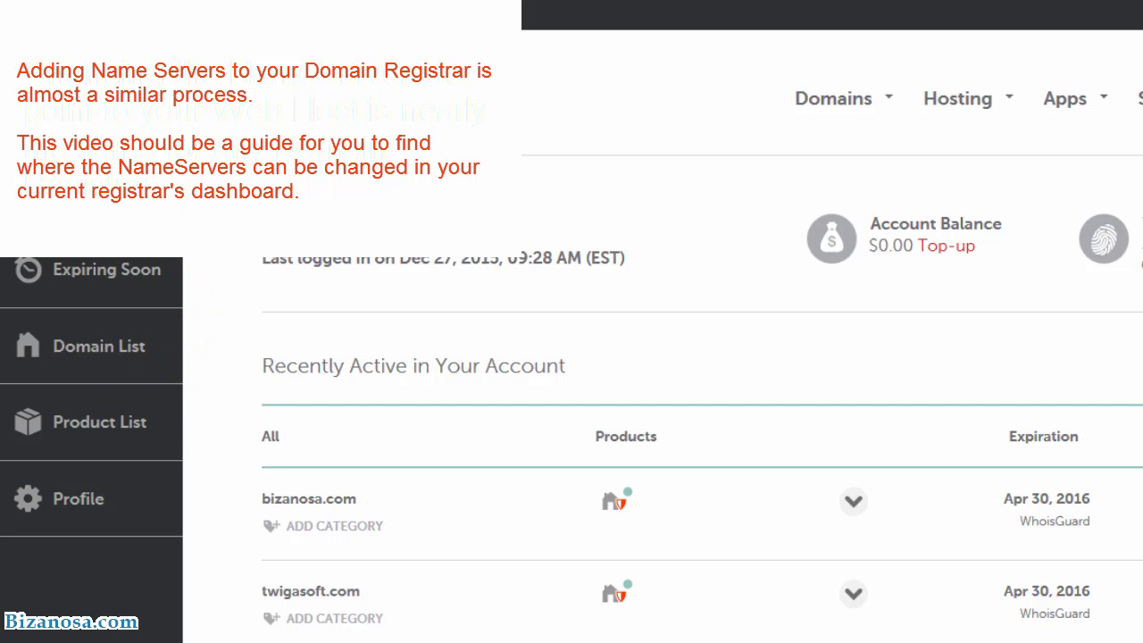
Open the management details of accomodater.com from the Namecheap domain list and go to its nameserver settings.
{"action": "left_click", "coordinate": [99, 347]}
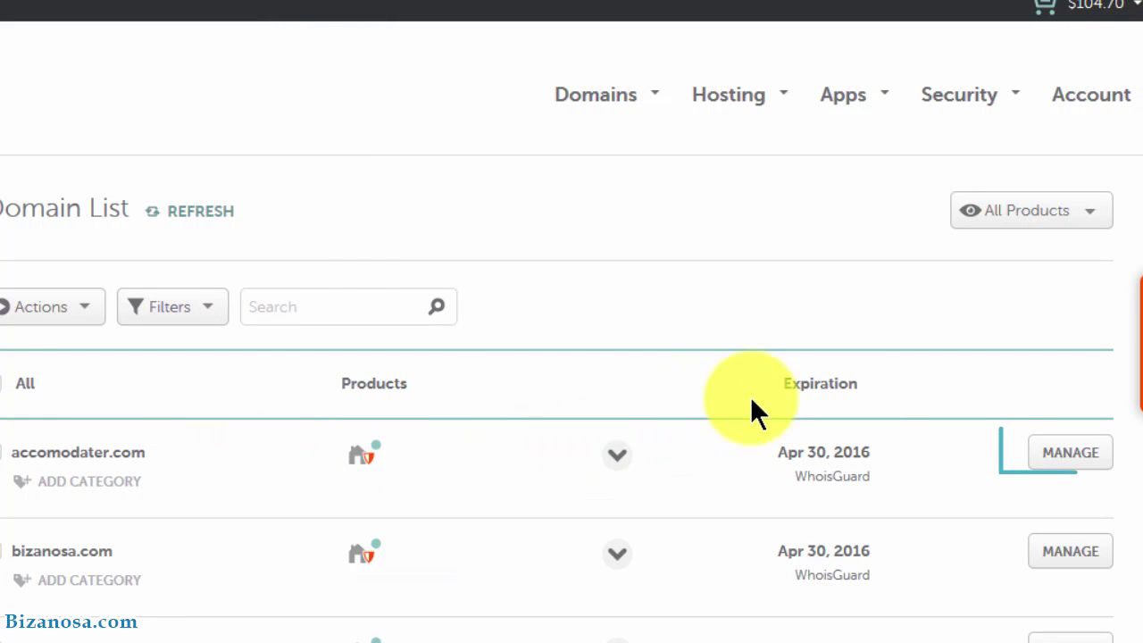
{"action": "left_click", "coordinate": [1071, 456]}
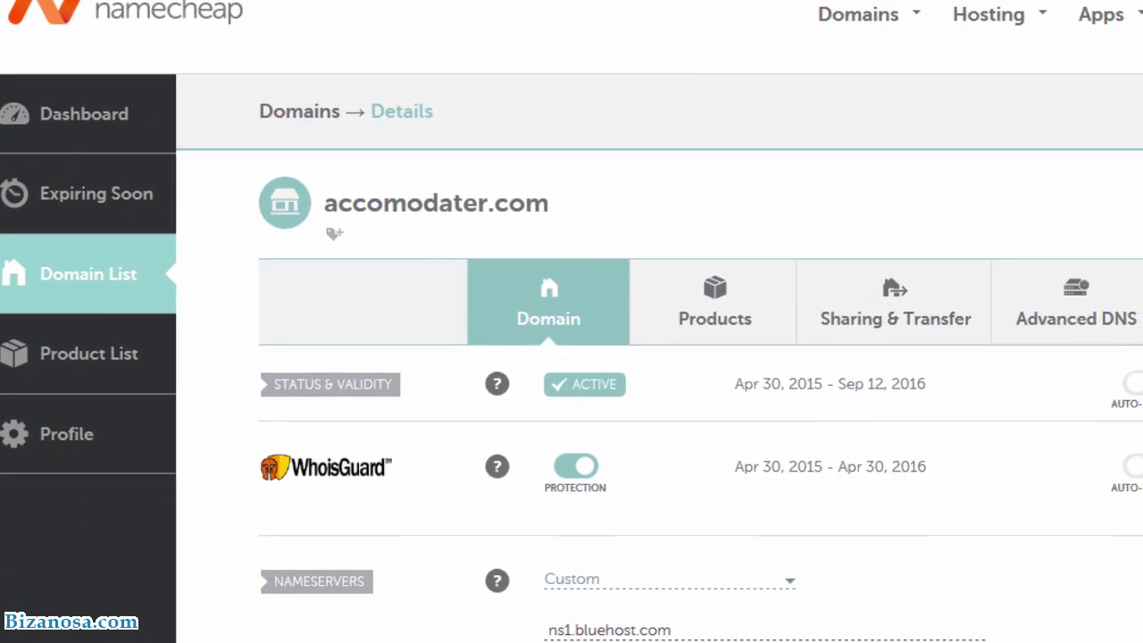
{"action": "scroll", "coordinate": [572, 357], "scroll_direction": "down", "scroll_amount": 5}
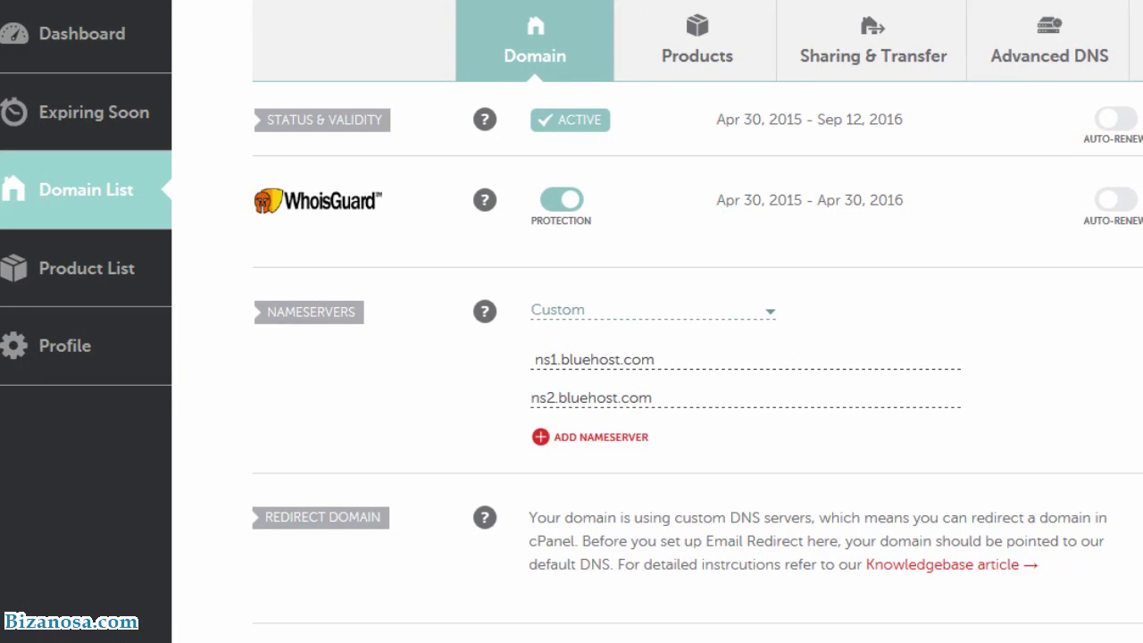
{"action": "scroll", "coordinate": [657, 357], "scroll_direction": "down", "scroll_amount": 3}
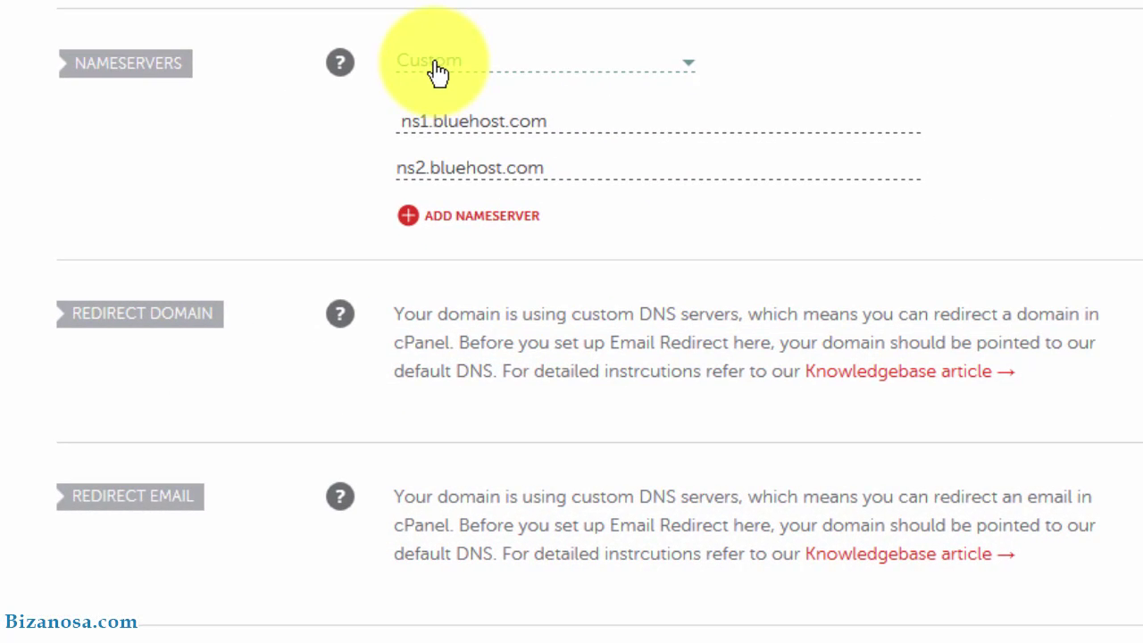
Choose Custom nameservers for accomodater.com and add an empty third nameserver entry.
{"action": "left_click", "coordinate": [525, 139]}
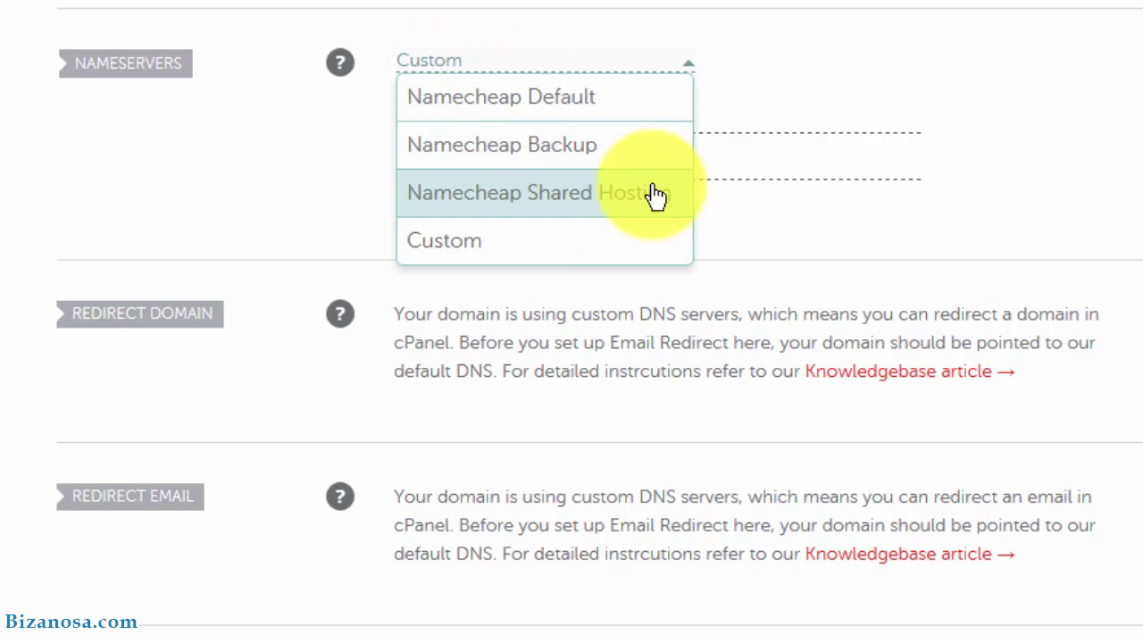
{"action": "left_click", "coordinate": [470, 254]}
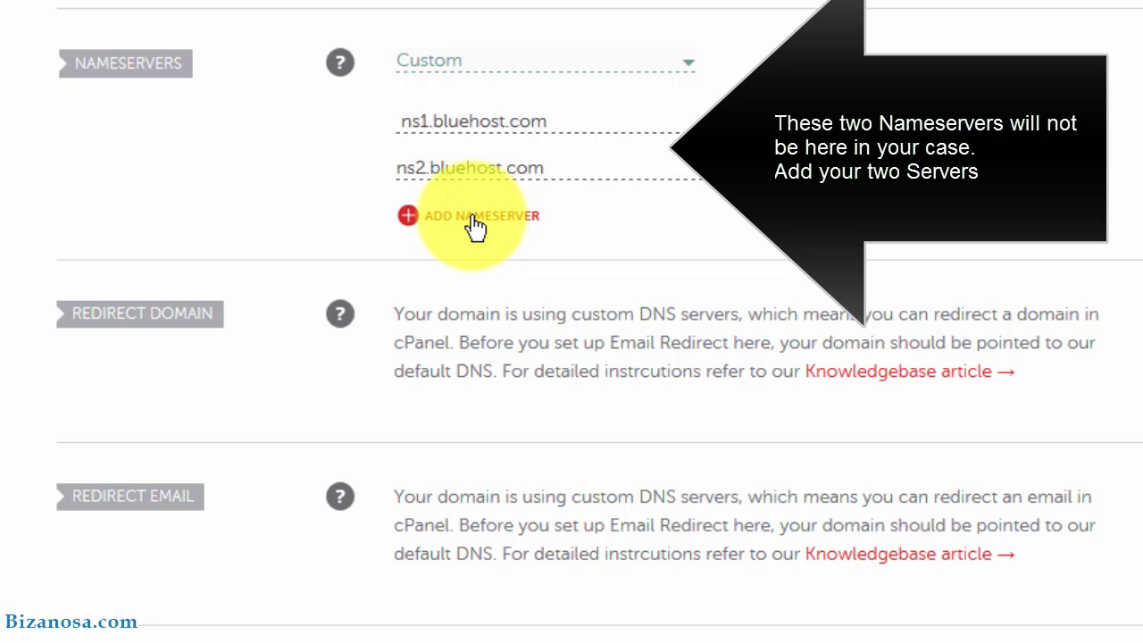
{"action": "left_click", "coordinate": [469, 218]}
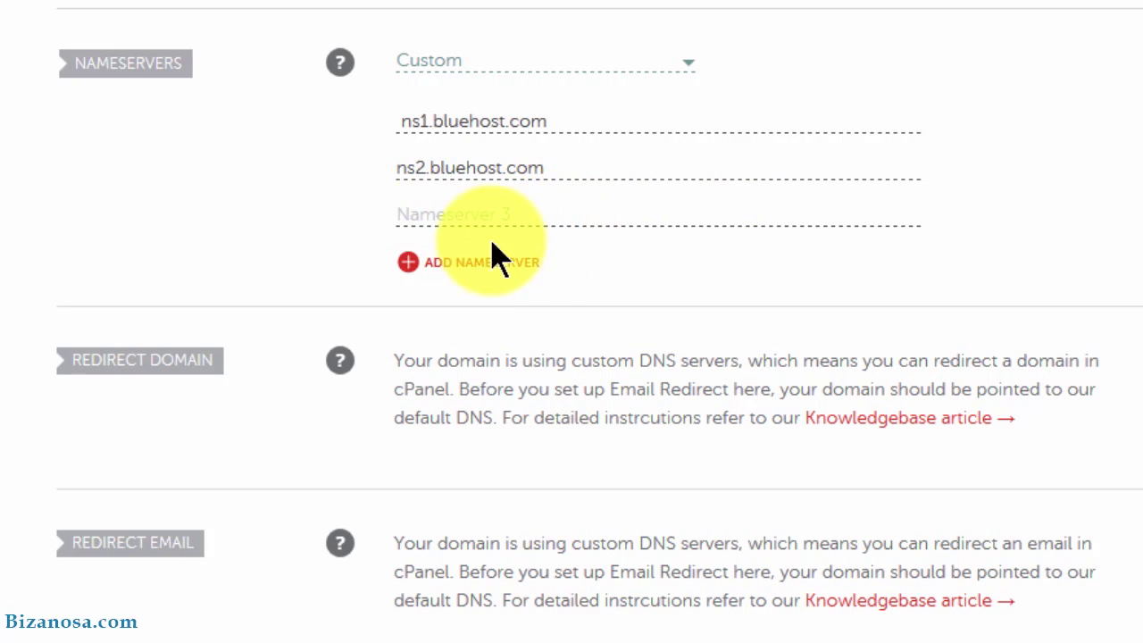
{"action": "left_click", "coordinate": [291, 214]}
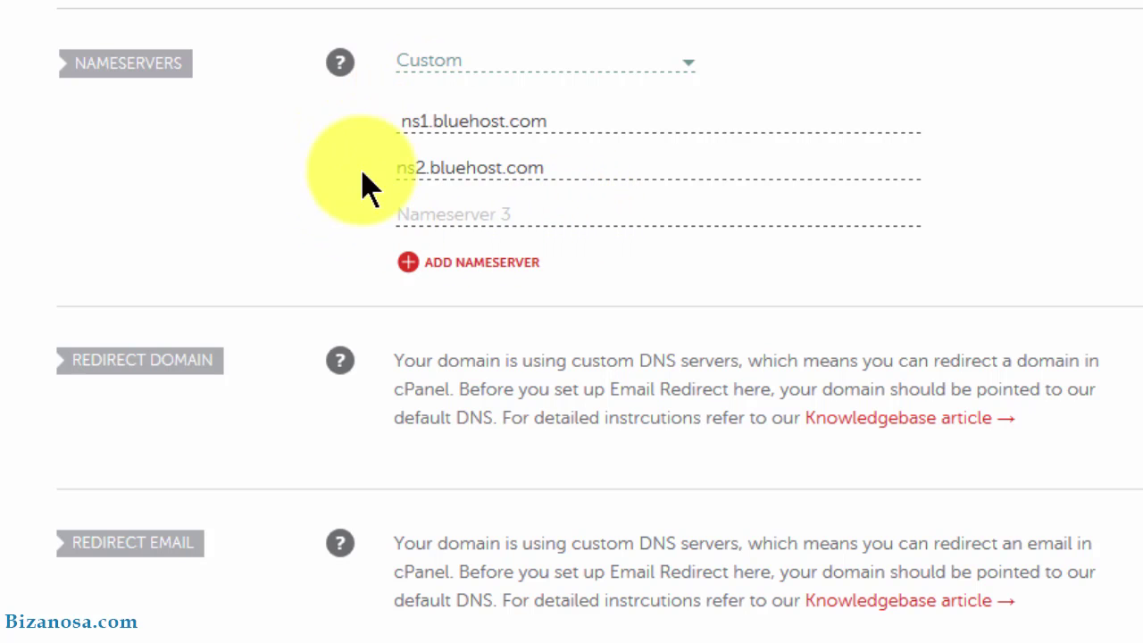
Remove the leading space before ns1.bluehost.com and paste ns12.bluehost.com as the third nameserver.
{"action": "left_click", "coordinate": [519, 121]}
{"action": "left_click", "coordinate": [474, 207]}
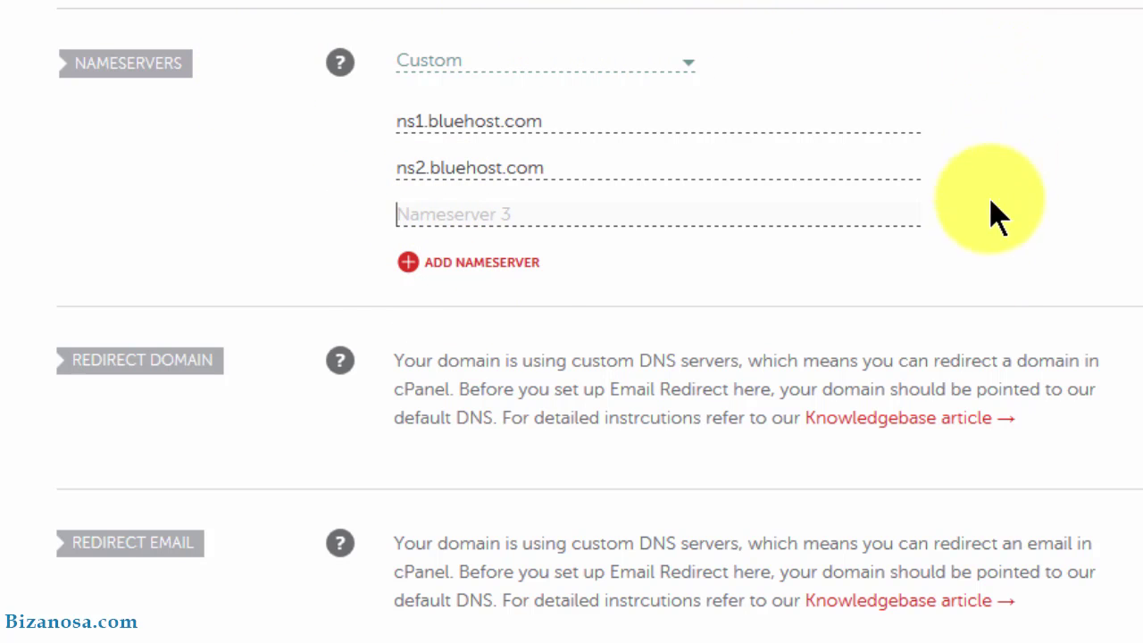
{"action": "left_click", "coordinate": [409, 210]}
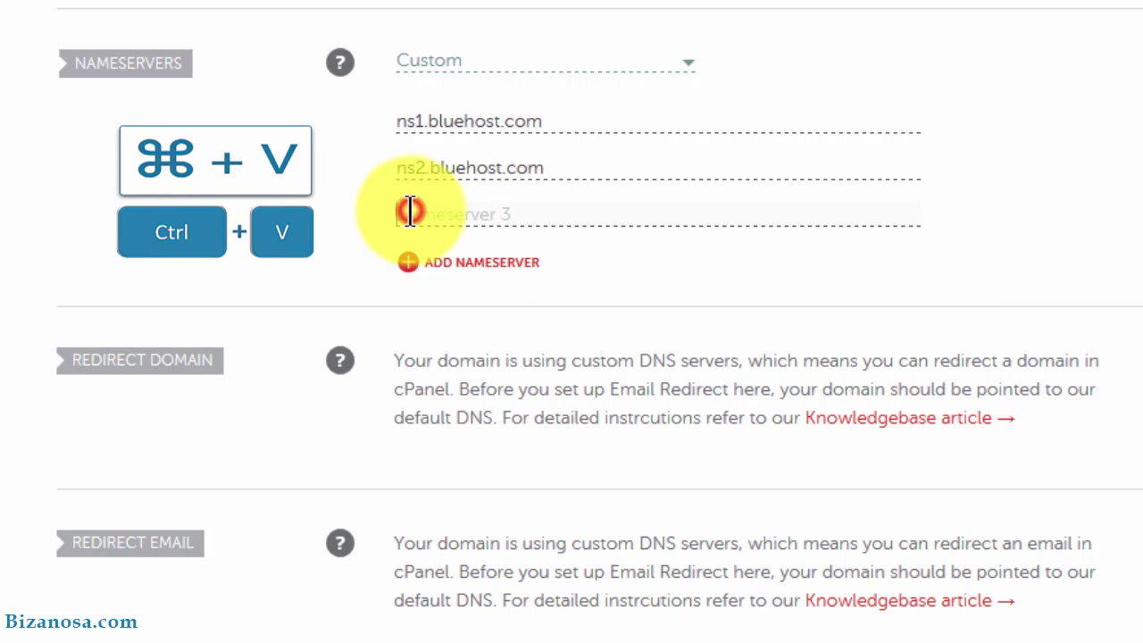
{"action": "key", "text": "ctrl+v"}
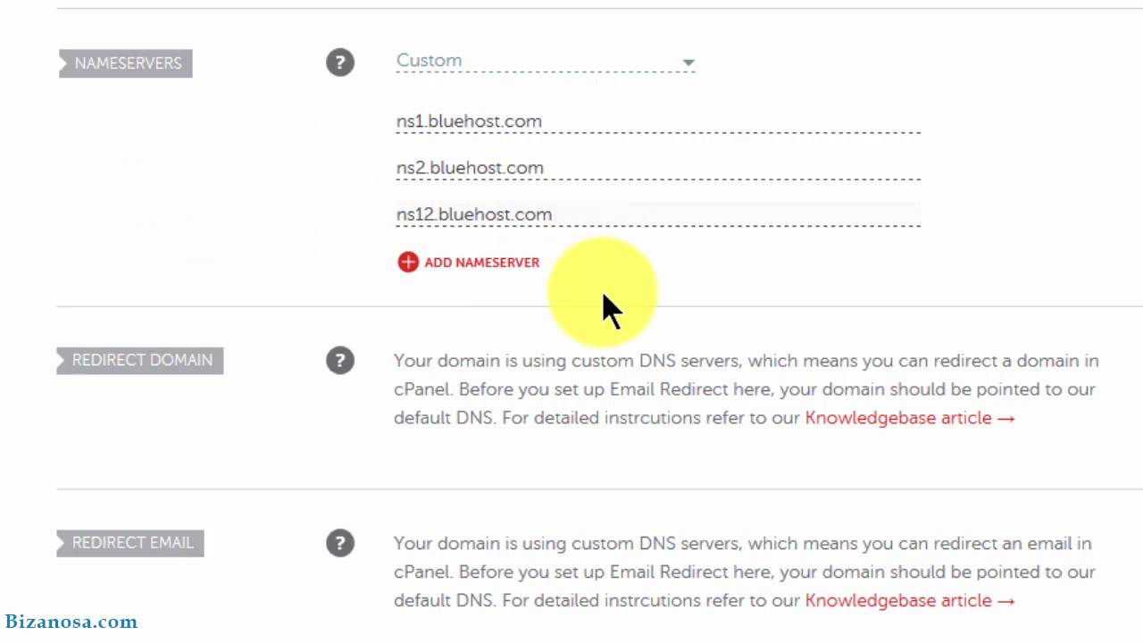
{"action": "left_click", "coordinate": [482, 302]}
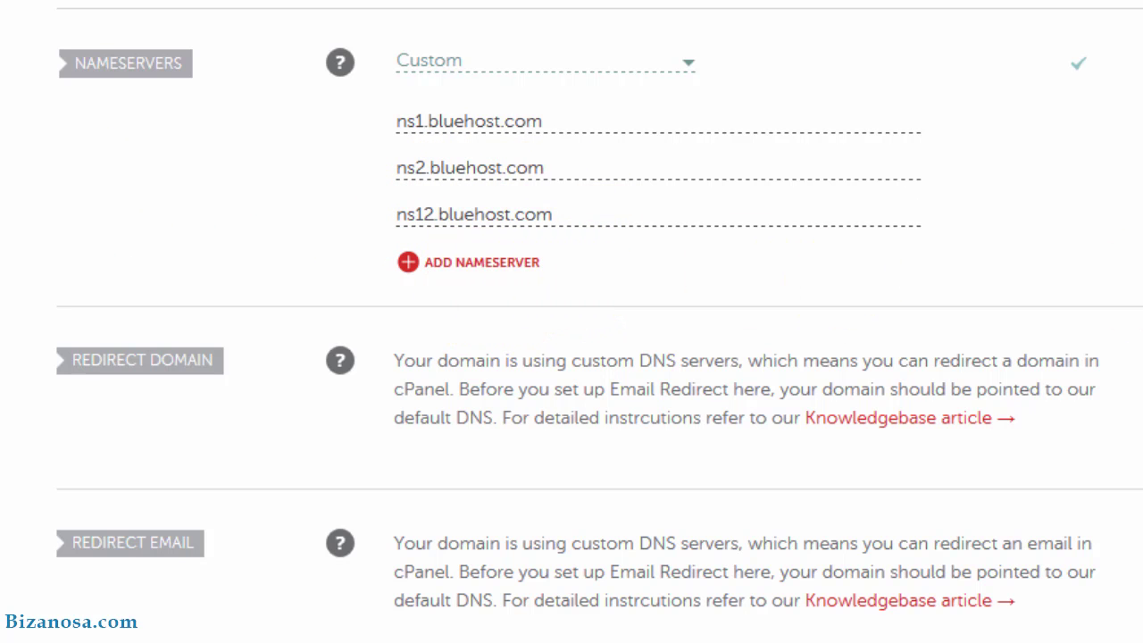
Try to cancel the pending nameserver changes for accomodater.com.
{"action": "scroll", "coordinate": [571, 321], "scroll_direction": "down", "scroll_amount": 1}
{"action": "scroll", "coordinate": [571, 321], "scroll_direction": "up", "scroll_amount": 3}
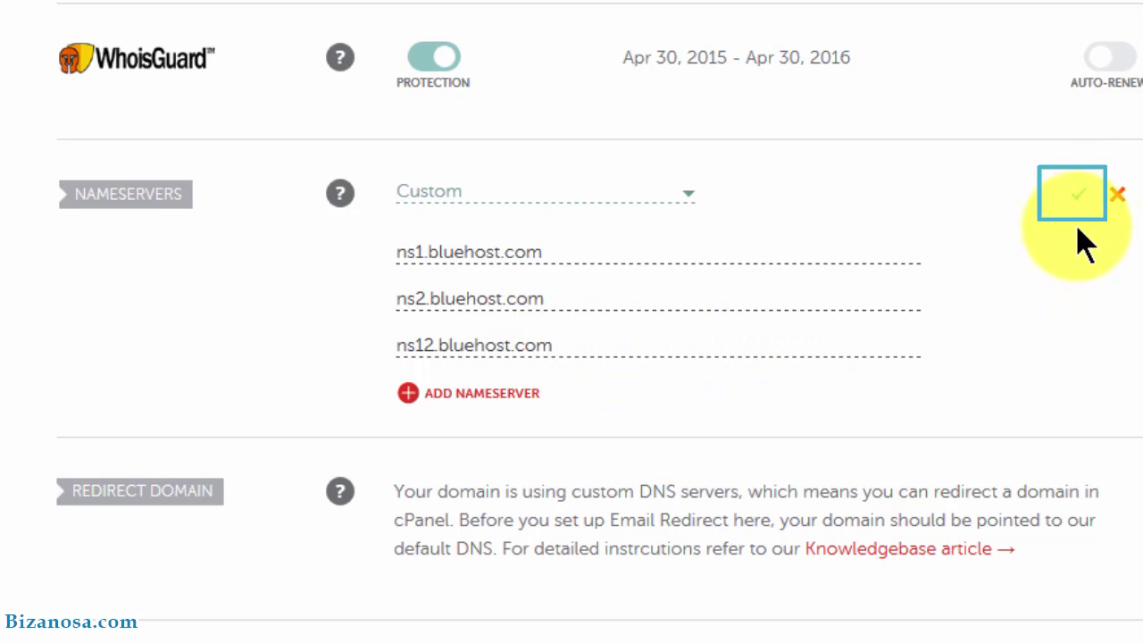
{"action": "left_click", "coordinate": [1117, 200]}
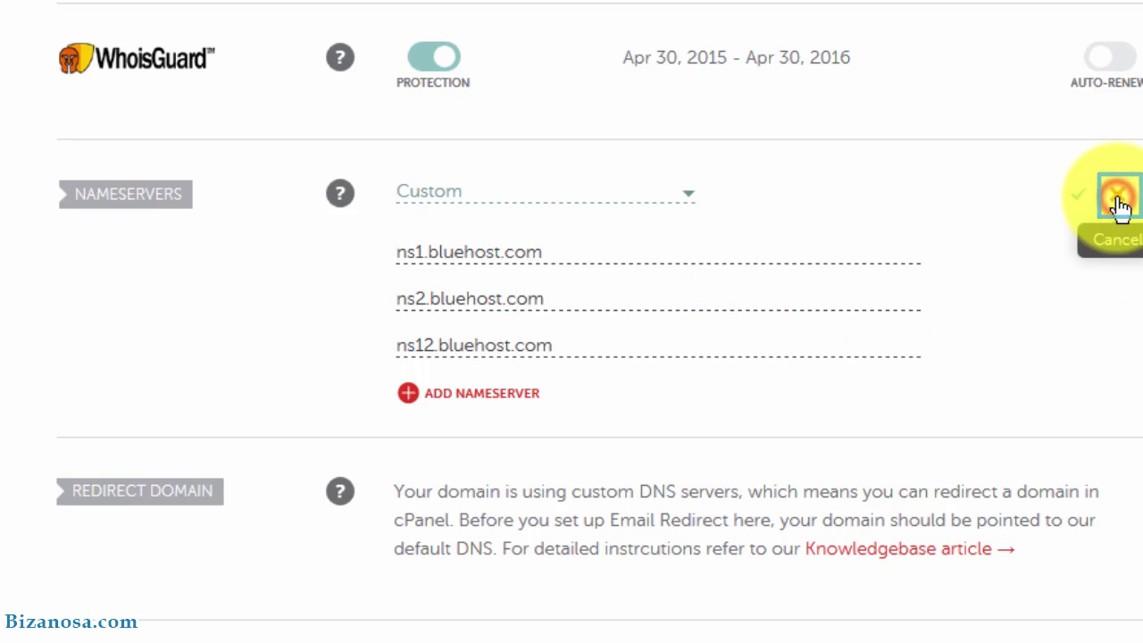
{"action": "scroll", "coordinate": [1026, 268], "scroll_direction": "up", "scroll_amount": 5}
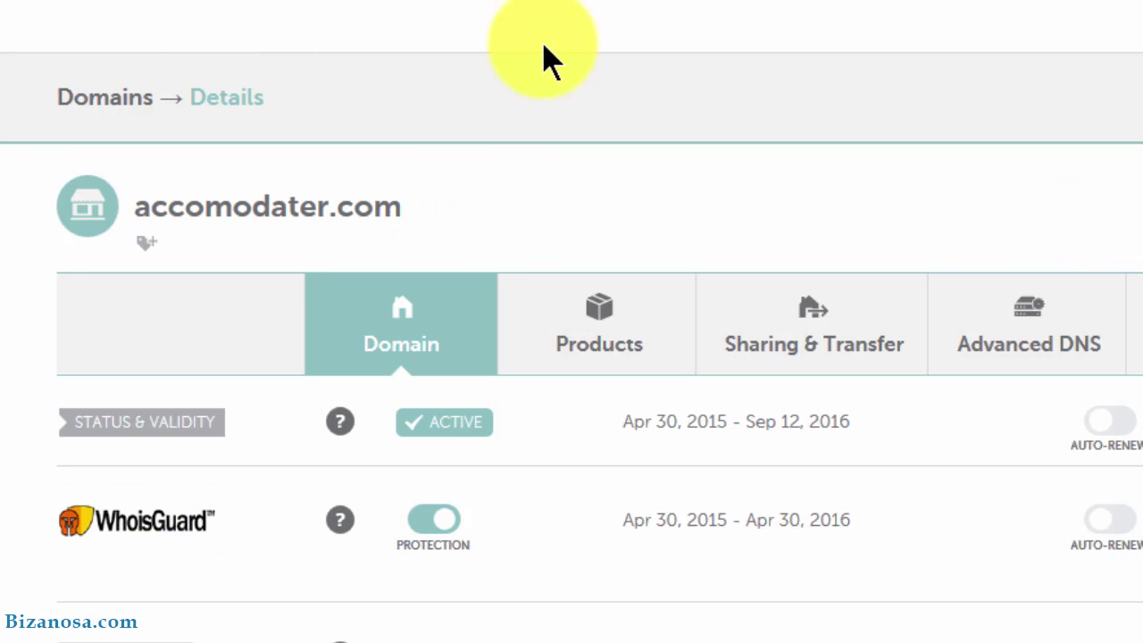
{"action": "scroll", "coordinate": [571, 357], "scroll_direction": "down", "scroll_amount": 8}
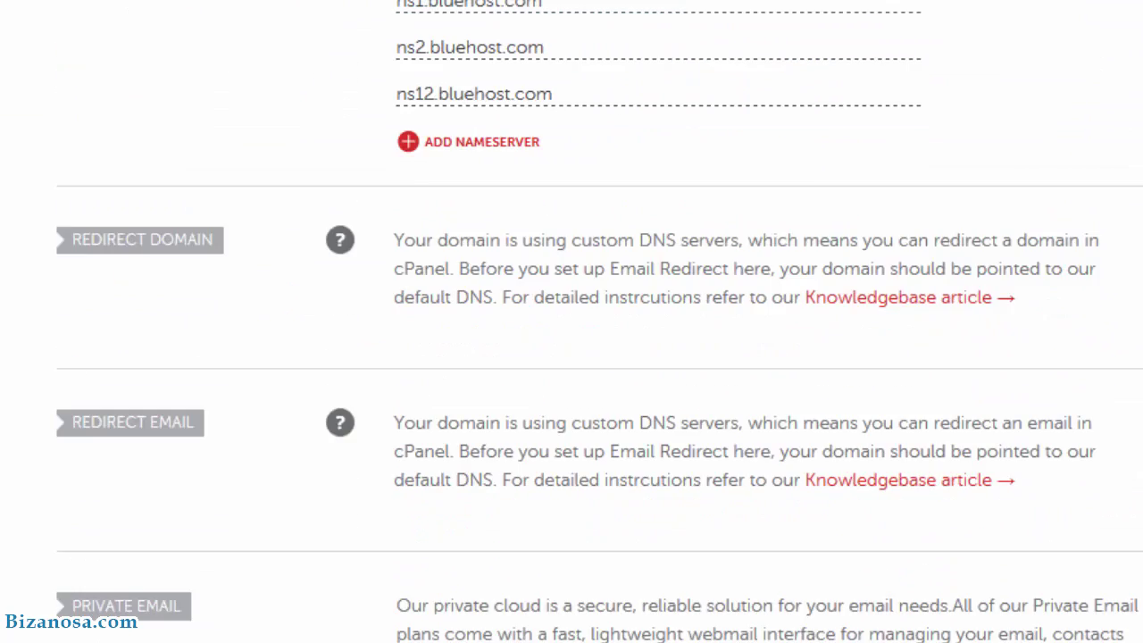
{"action": "scroll", "coordinate": [913, 184], "scroll_direction": "up", "scroll_amount": 1}
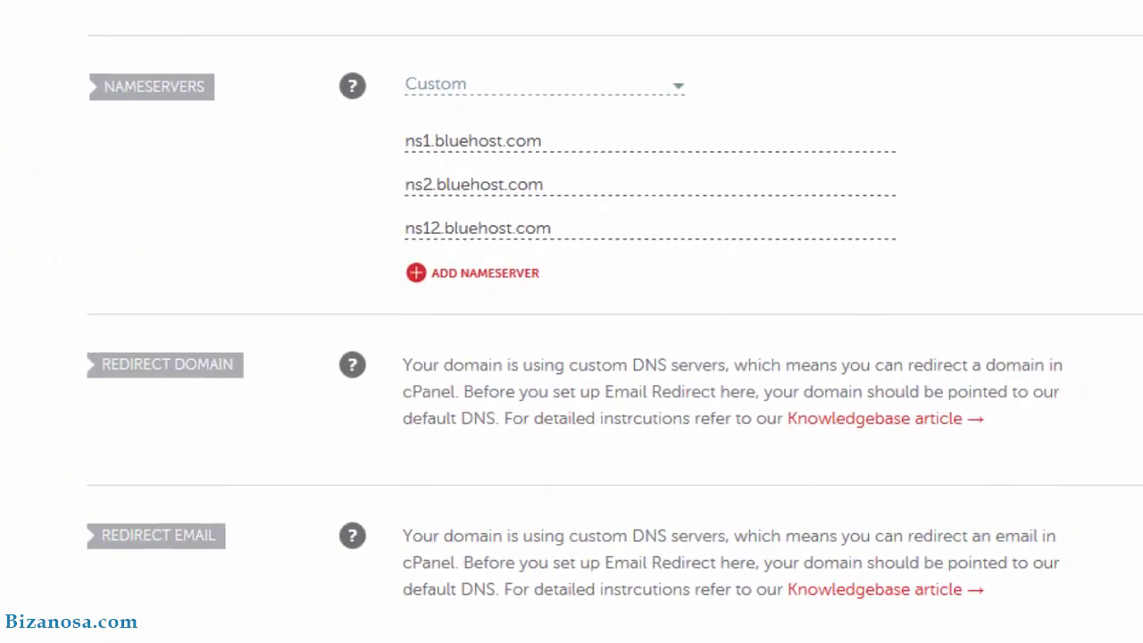
Enter errandmarket.com as the address in a new browser tab, replace it with bizanosa.com and load that site.
{"action": "key", "text": "ctrl+t"}
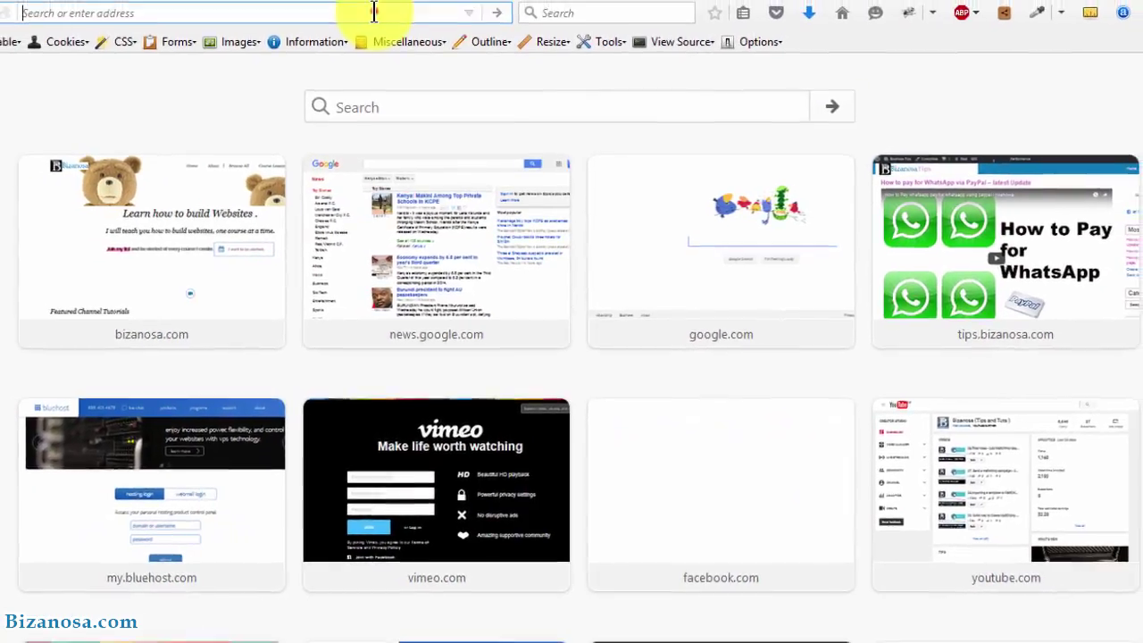
{"action": "type", "text": "e"}
{"action": "type", "text": "rran"}
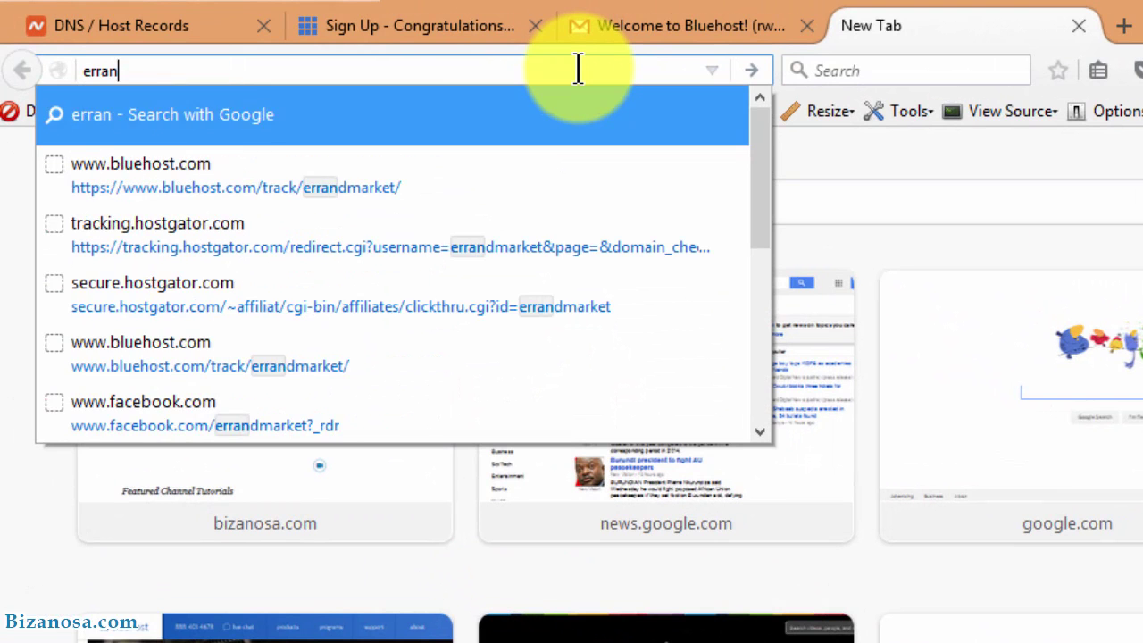
{"action": "type", "text": "dmark"}
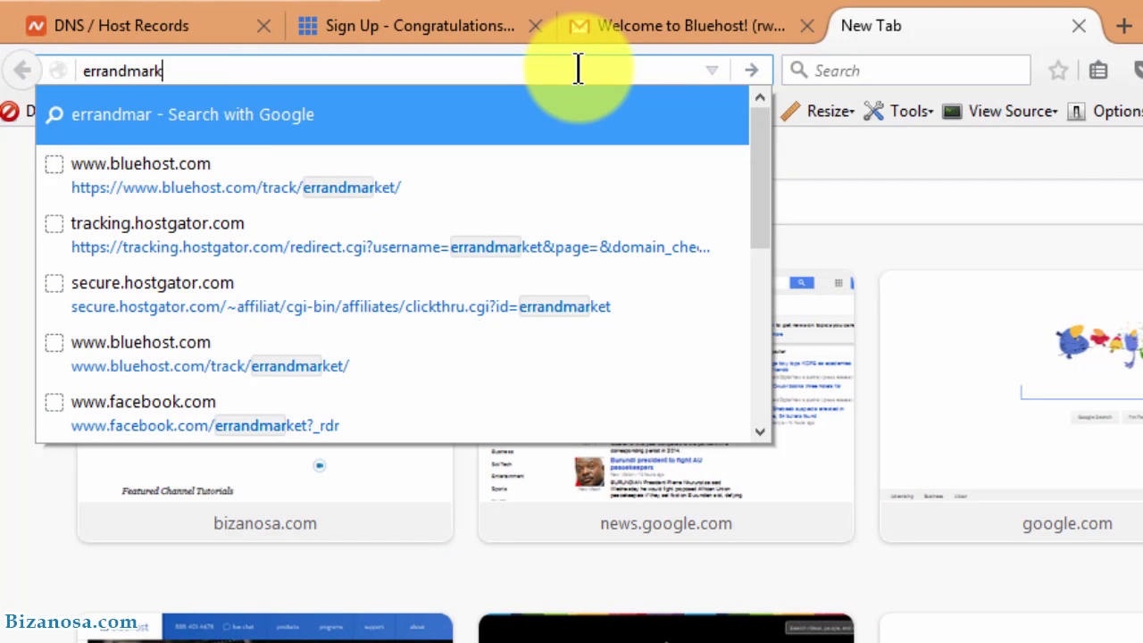
{"action": "type", "text": "et.com"}
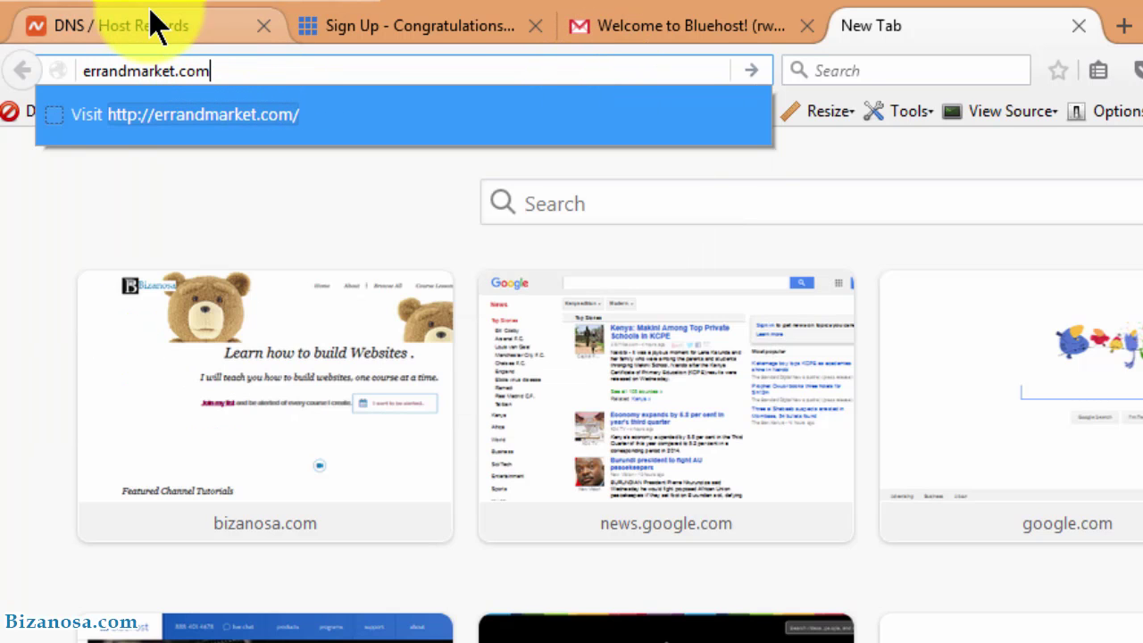
{"action": "key", "text": "Return"}
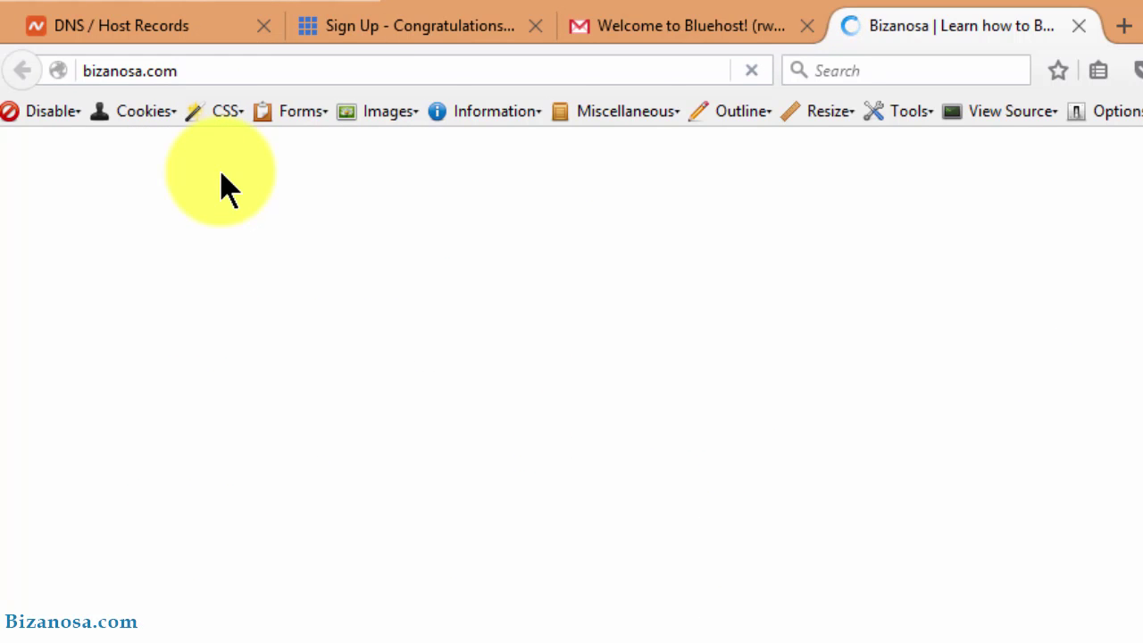
Return to the Namecheap DNS / Host Records page and examine the Nameserver 1 and Nameserver 2 entries.
{"action": "left_click", "coordinate": [150, 35]}
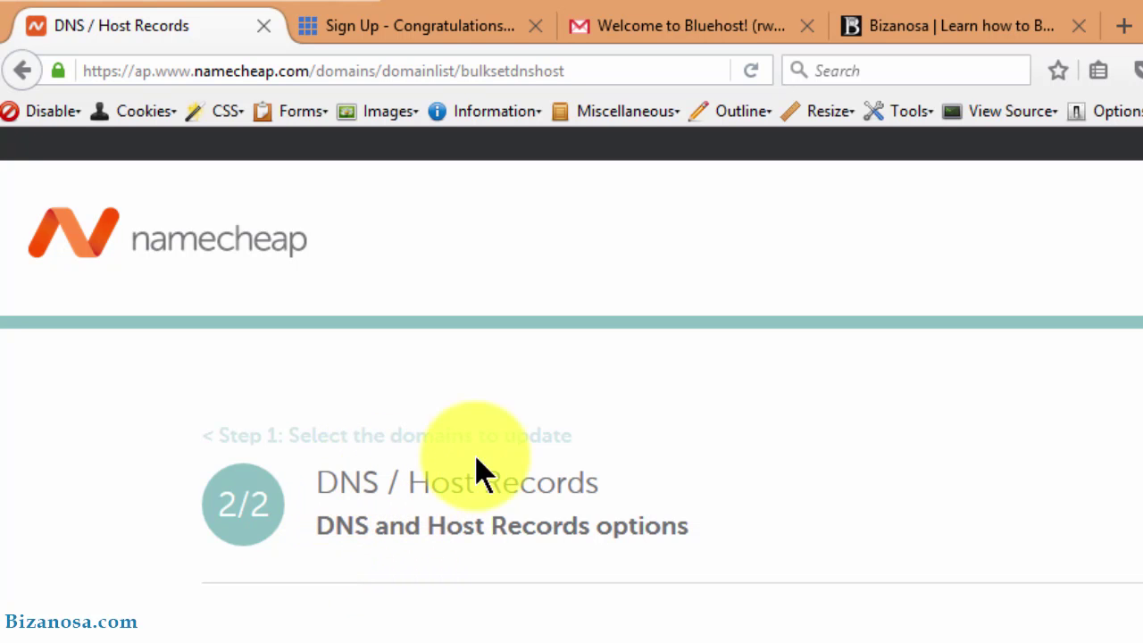
{"action": "scroll", "coordinate": [1031, 572], "scroll_direction": "down", "scroll_amount": 10}
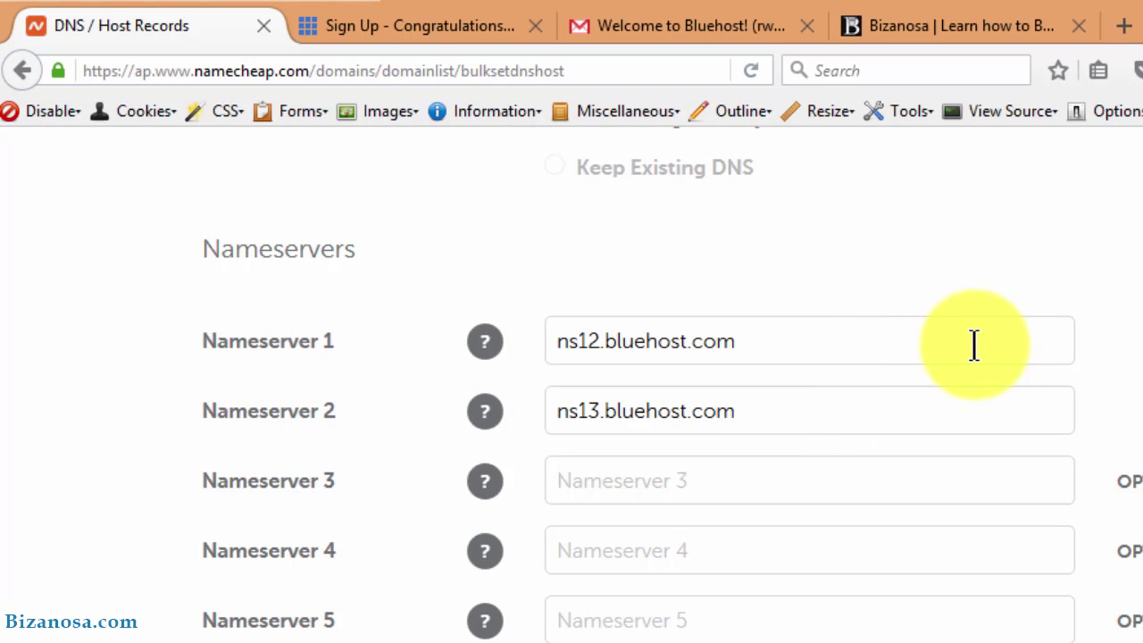
{"action": "left_click", "coordinate": [890, 332]}
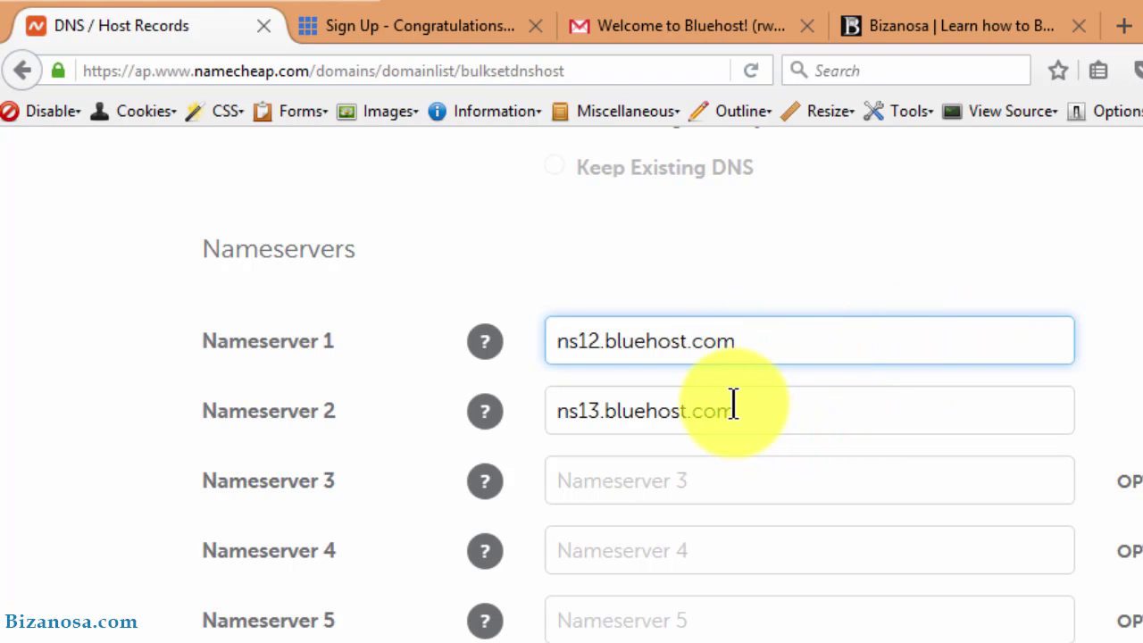